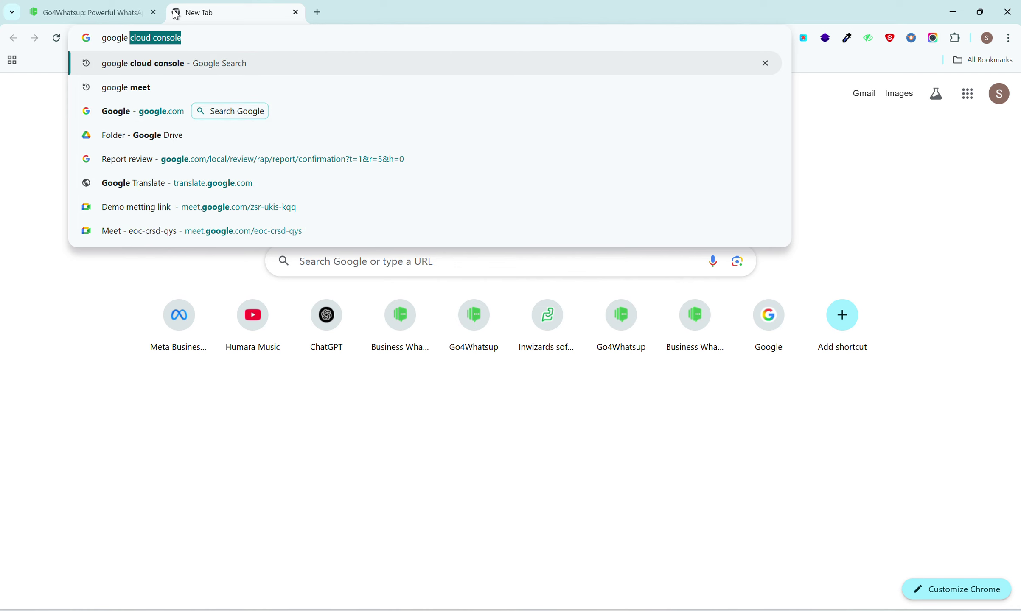
Go to google.com, search for "google cloud console" and open the Google Cloud Platform result.
{"action": "key", "text": "BackSpace"}
{"action": "type", "text": ".co"}
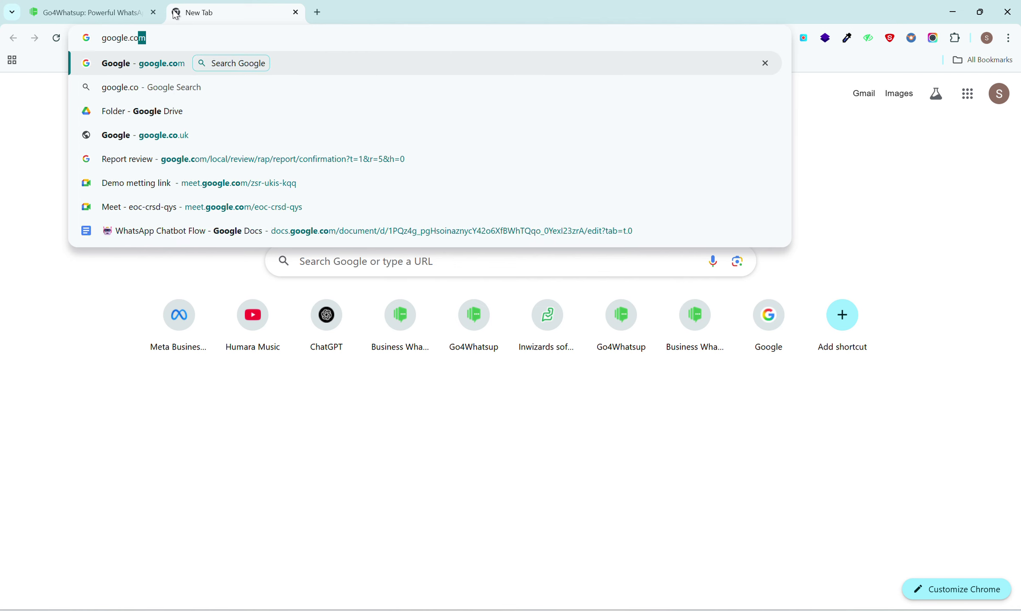
{"action": "key", "text": "Return"}
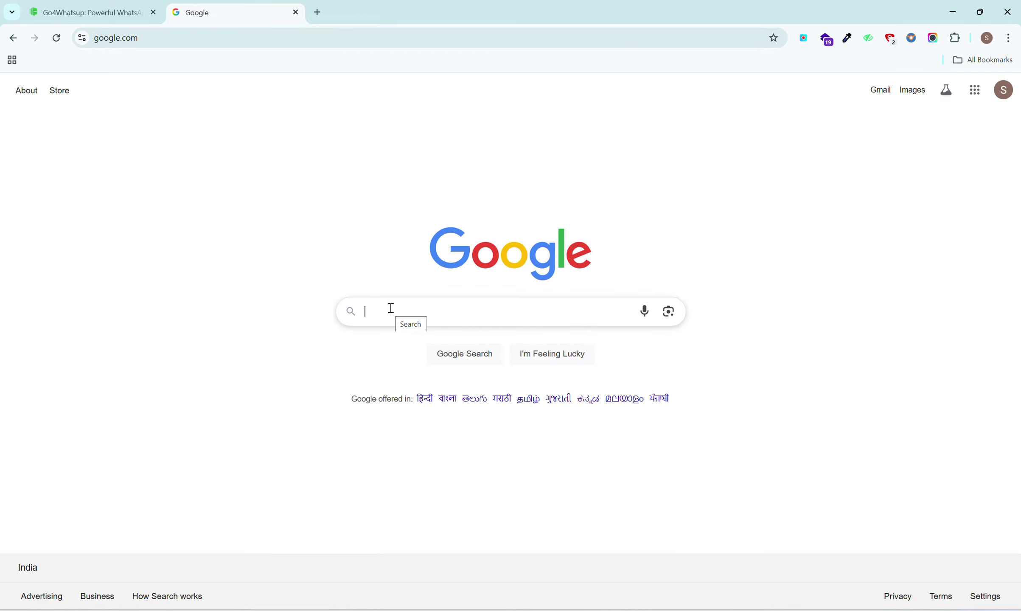
{"action": "type", "text": "google cloud"}
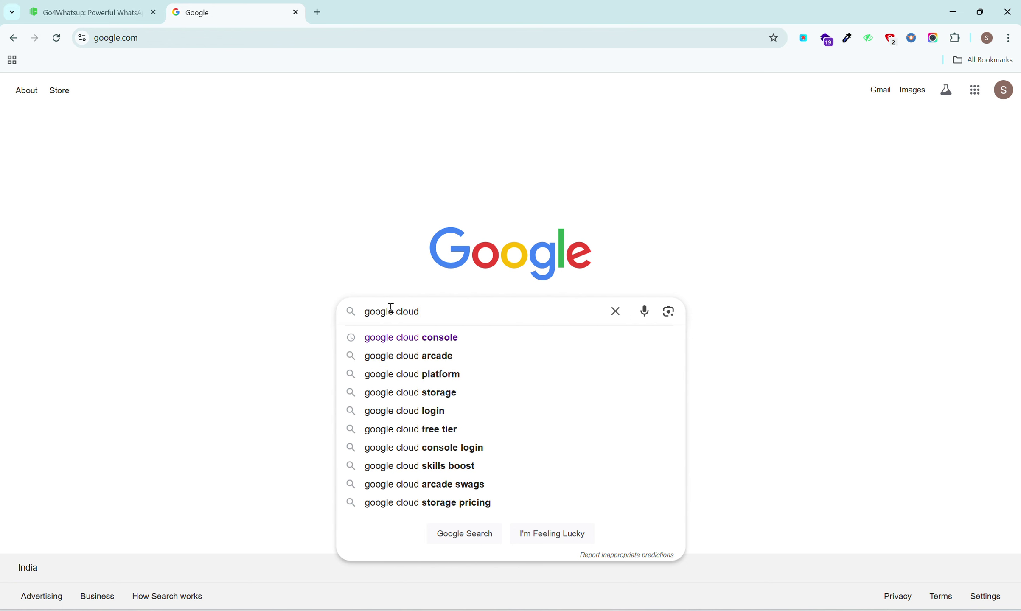
{"action": "key", "text": "Down"}
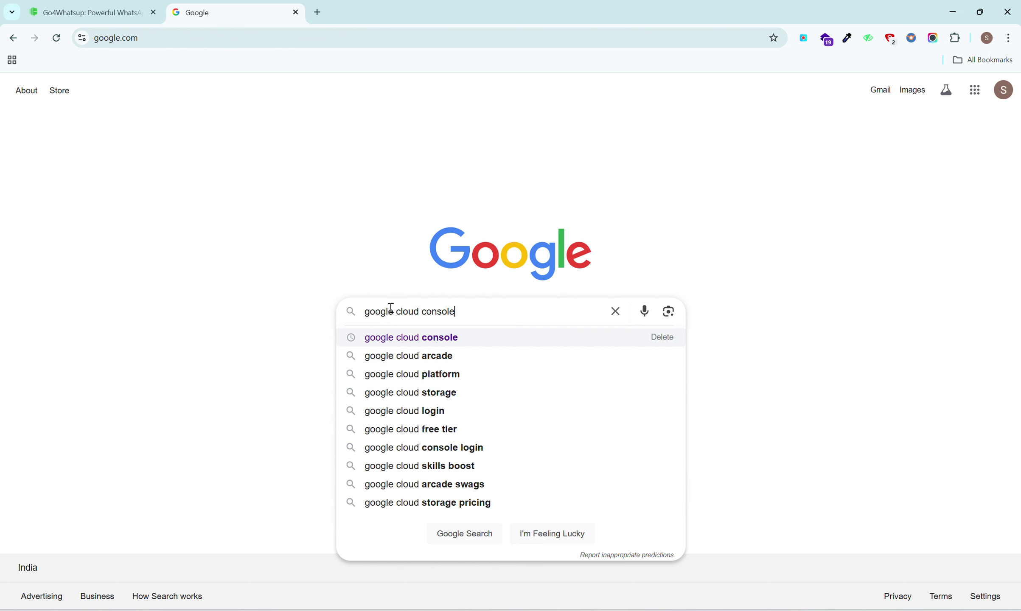
{"action": "key", "text": "Return"}
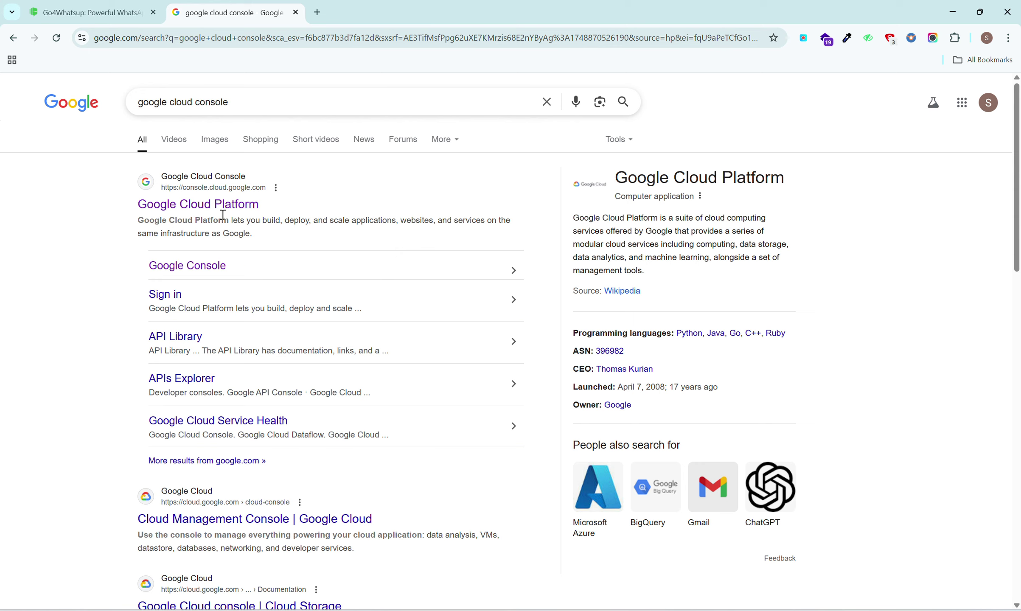
{"action": "left_click", "coordinate": [235, 204]}
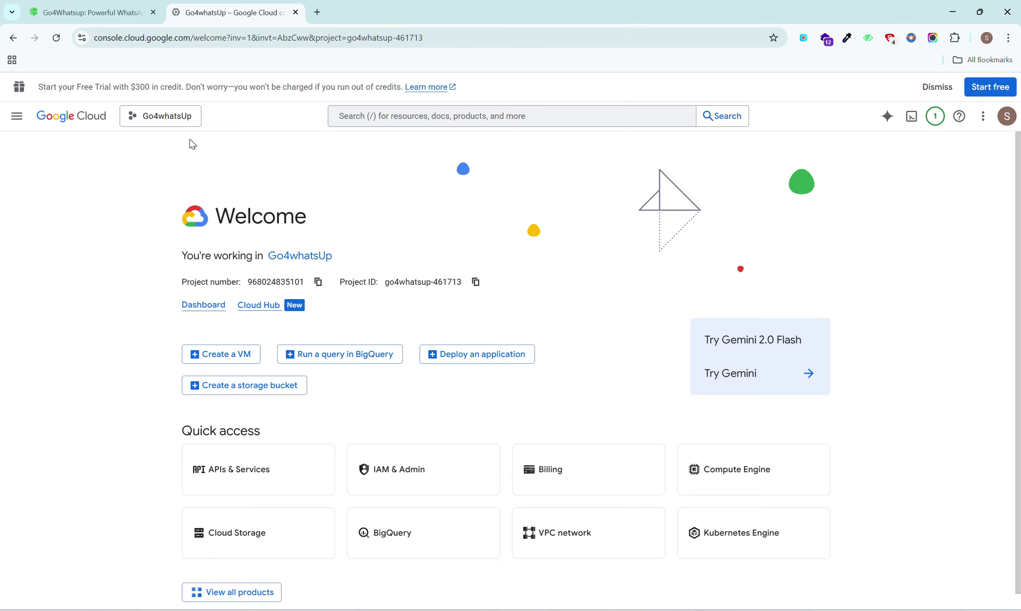
{"action": "left_click", "coordinate": [173, 116]}
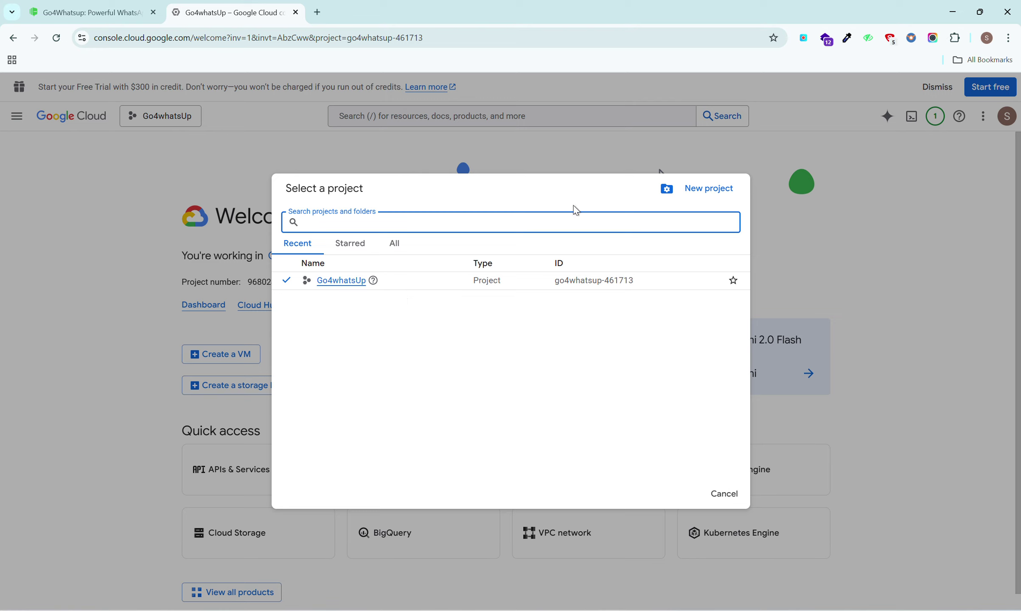
{"action": "left_click", "coordinate": [715, 193]}
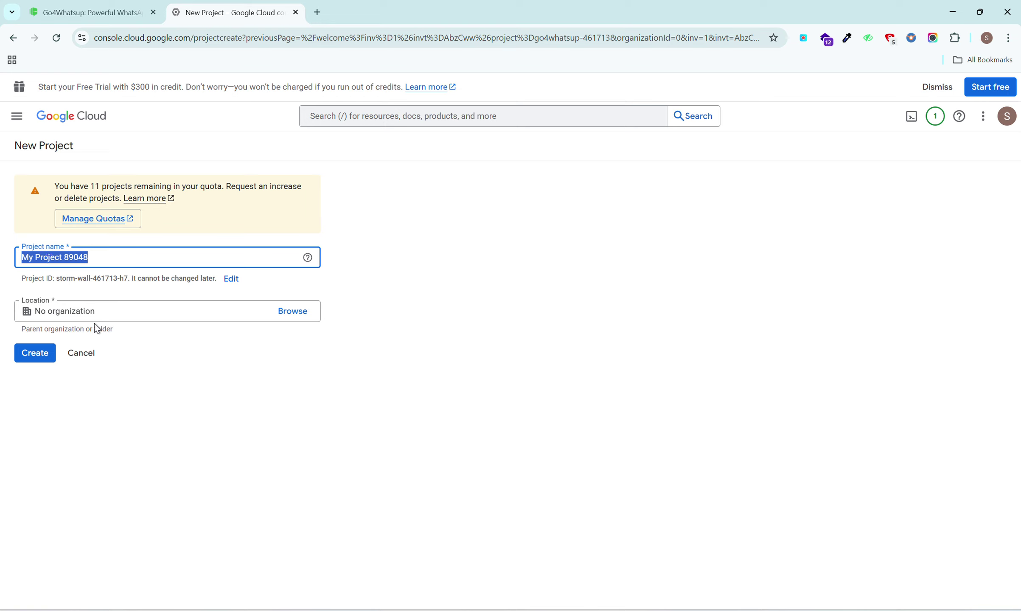
{"action": "left_click", "coordinate": [89, 355]}
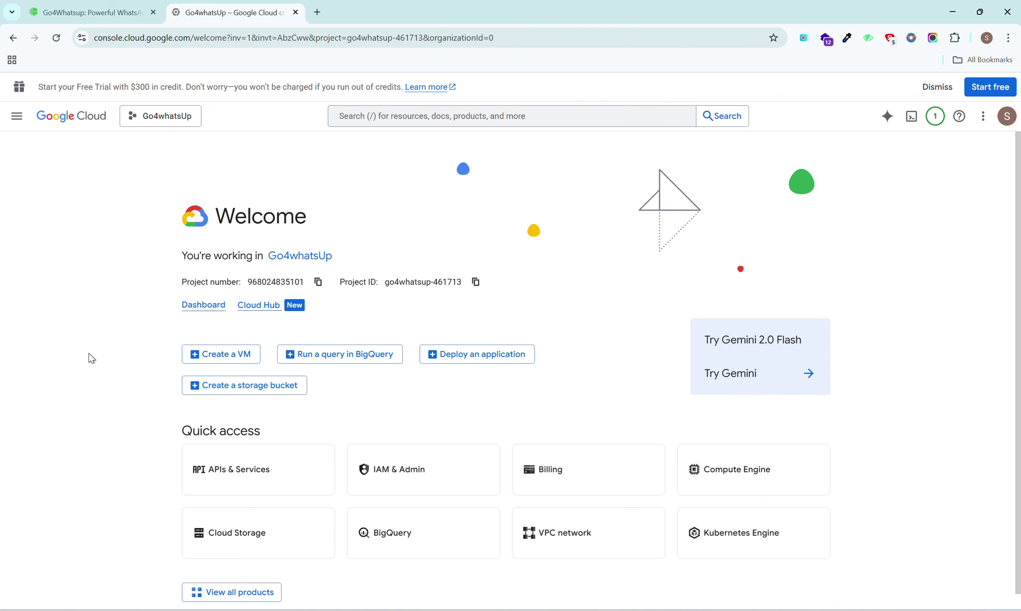
Select the Go4whatsUp project and open its APIs & Services credentials page.
{"action": "left_click", "coordinate": [157, 124]}
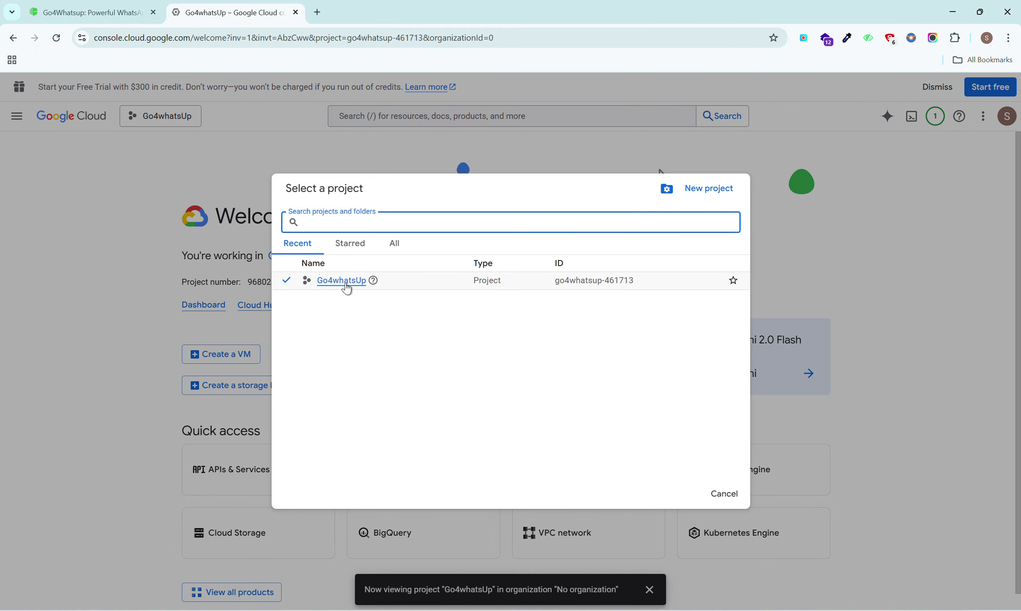
{"action": "left_click", "coordinate": [345, 288]}
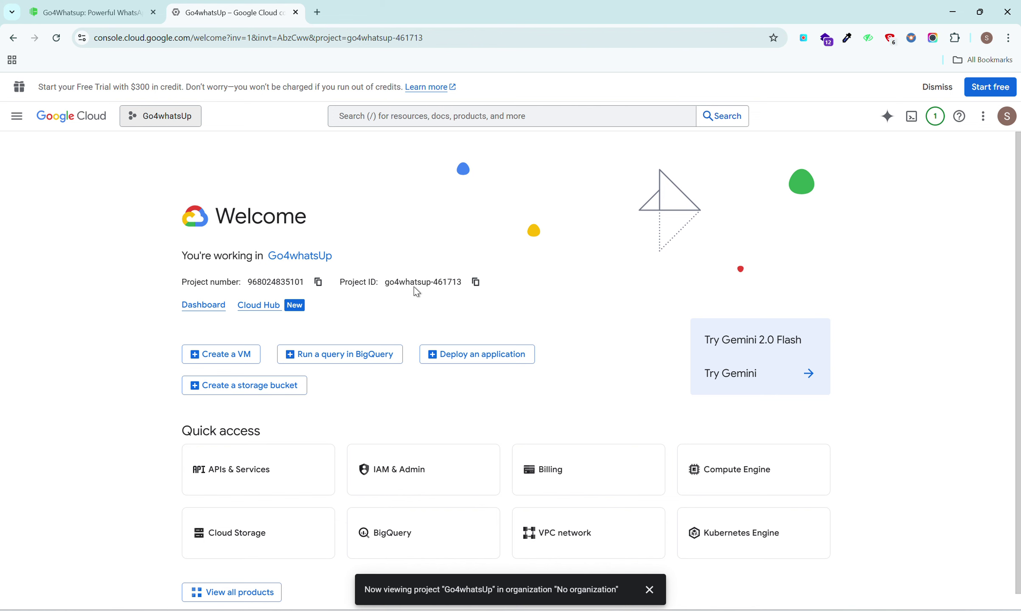
{"action": "left_click", "coordinate": [17, 117]}
{"action": "mouse_move", "coordinate": [32, 121]}
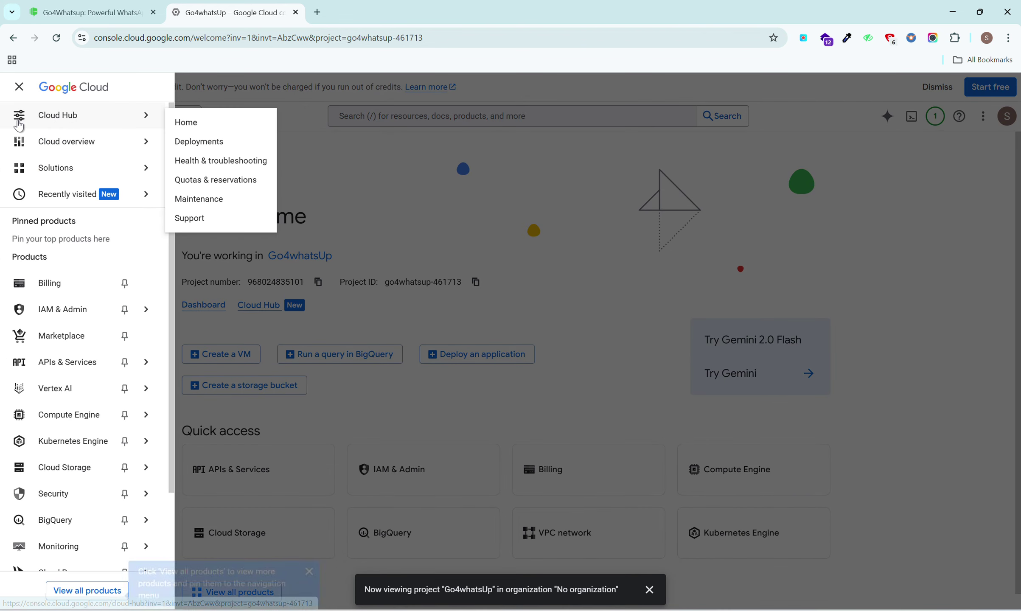
{"action": "mouse_move", "coordinate": [60, 368]}
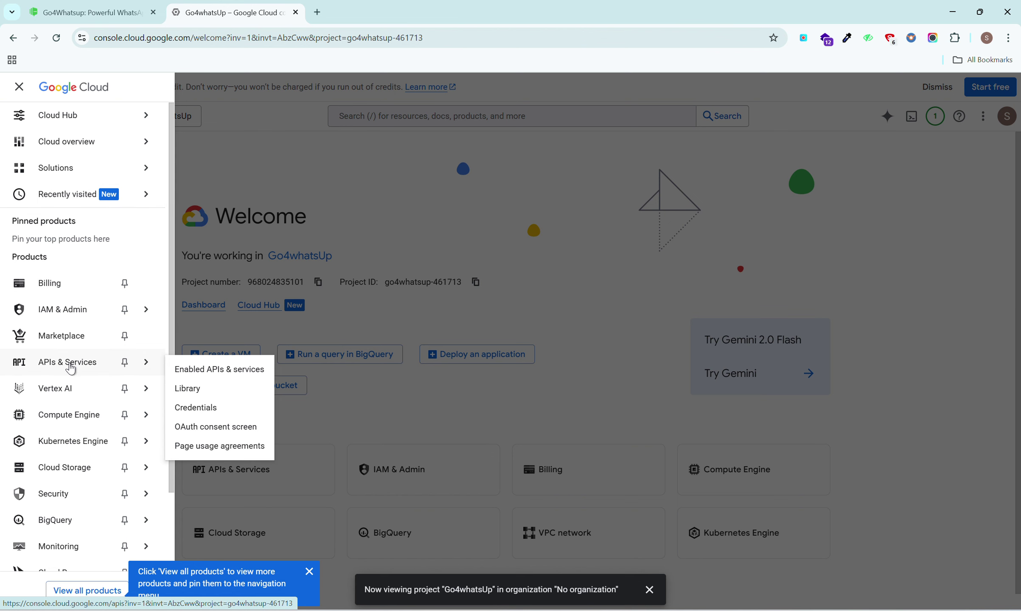
{"action": "left_click", "coordinate": [197, 408]}
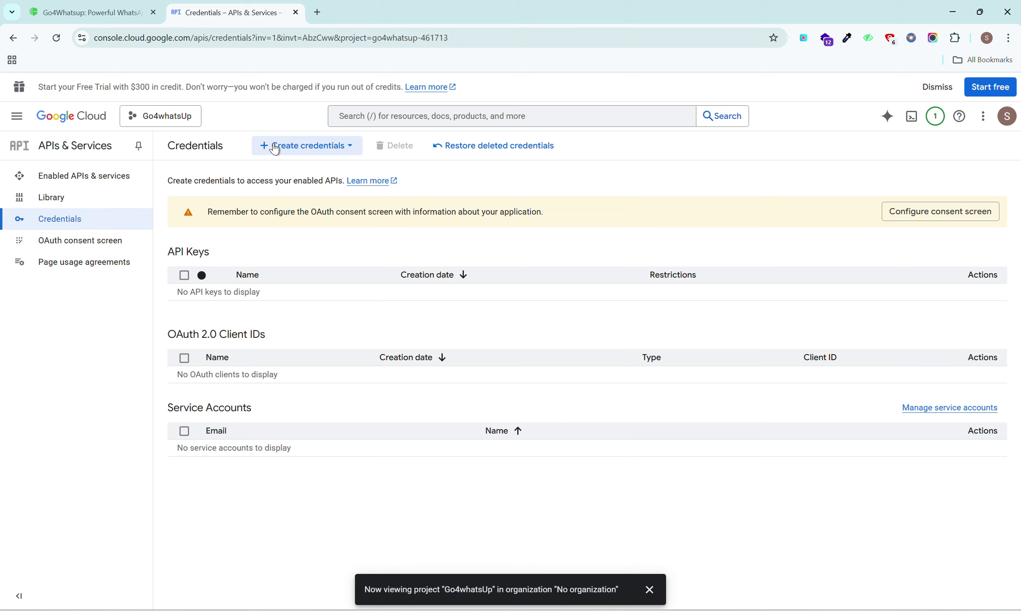
Create a new API key credential for the project and copy the key.
{"action": "left_click", "coordinate": [327, 153]}
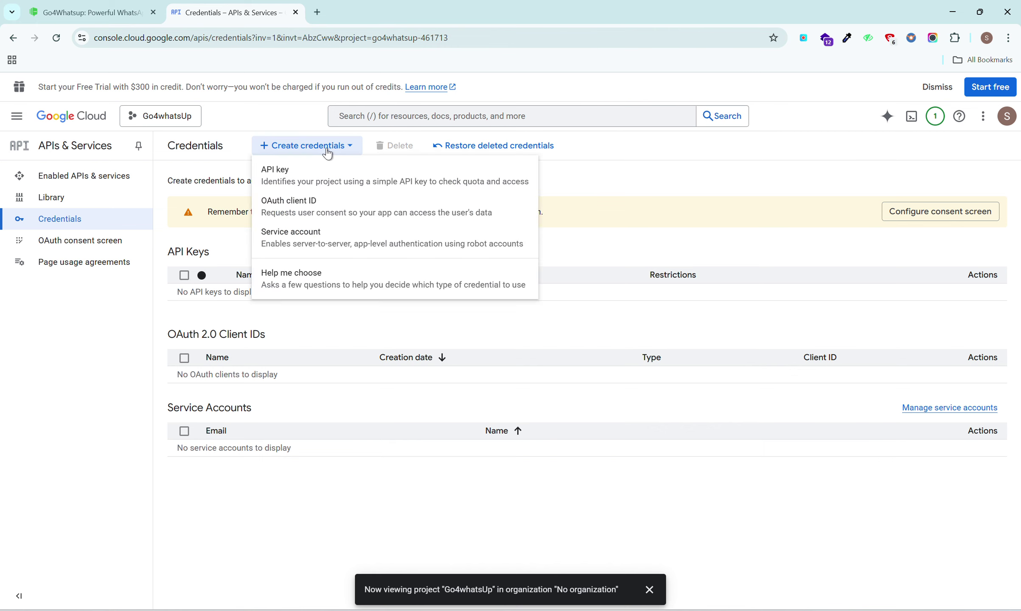
{"action": "left_click", "coordinate": [304, 182]}
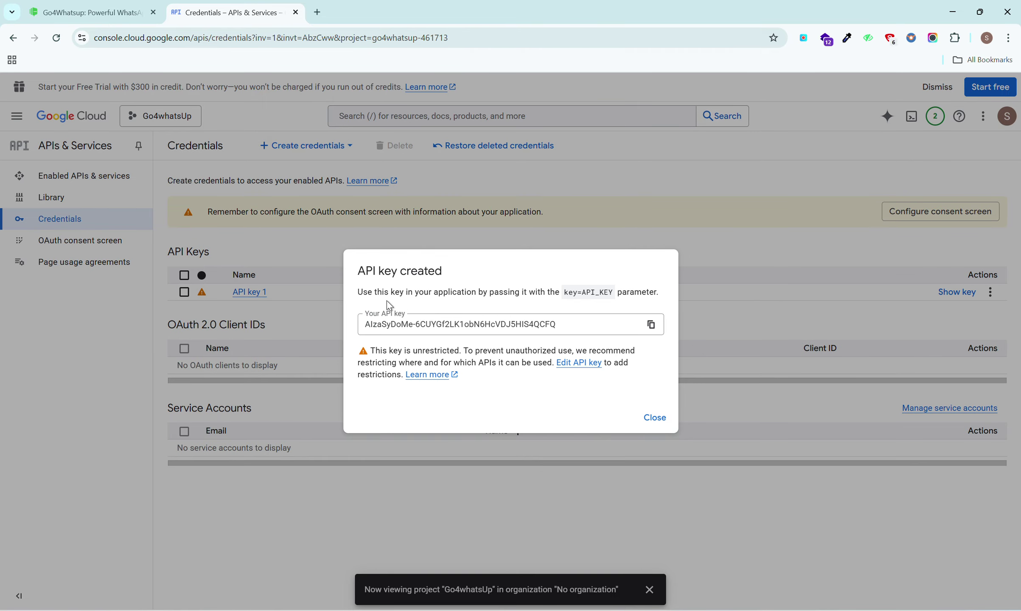
{"action": "left_click", "coordinate": [652, 328]}
Switch to Notepad, replace all the note's text with the copied API key, and dismiss the key dialog in Google Cloud.
{"action": "key", "text": "super"}
{"action": "type", "text": "Notepad"}
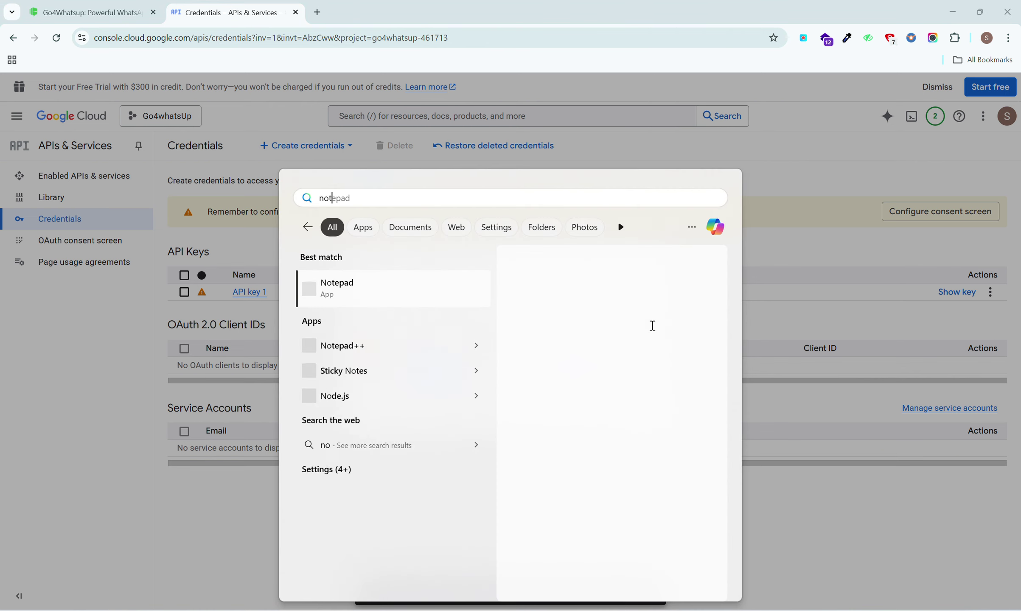
{"action": "key", "text": "Down"}
{"action": "key", "text": "Return"}
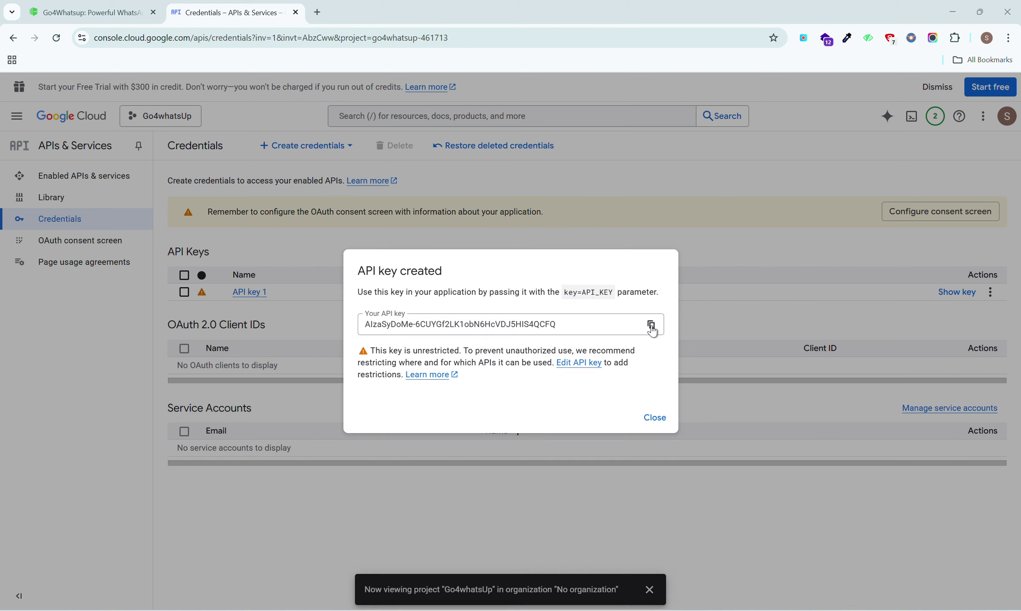
{"action": "key", "text": "ctrl+a"}
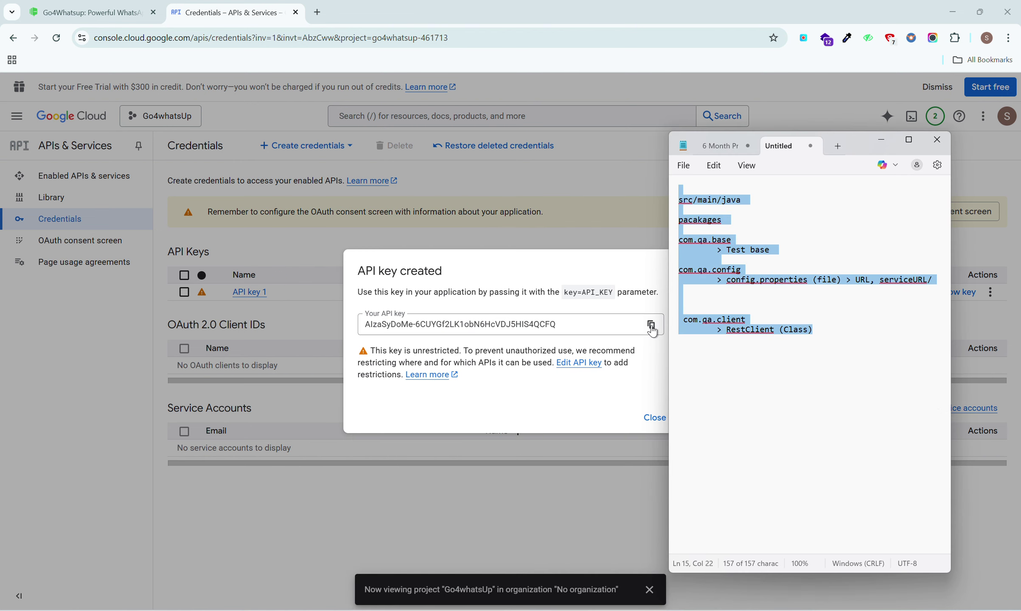
{"action": "key", "text": "BackSpace"}
{"action": "key", "text": "ctrl+v"}
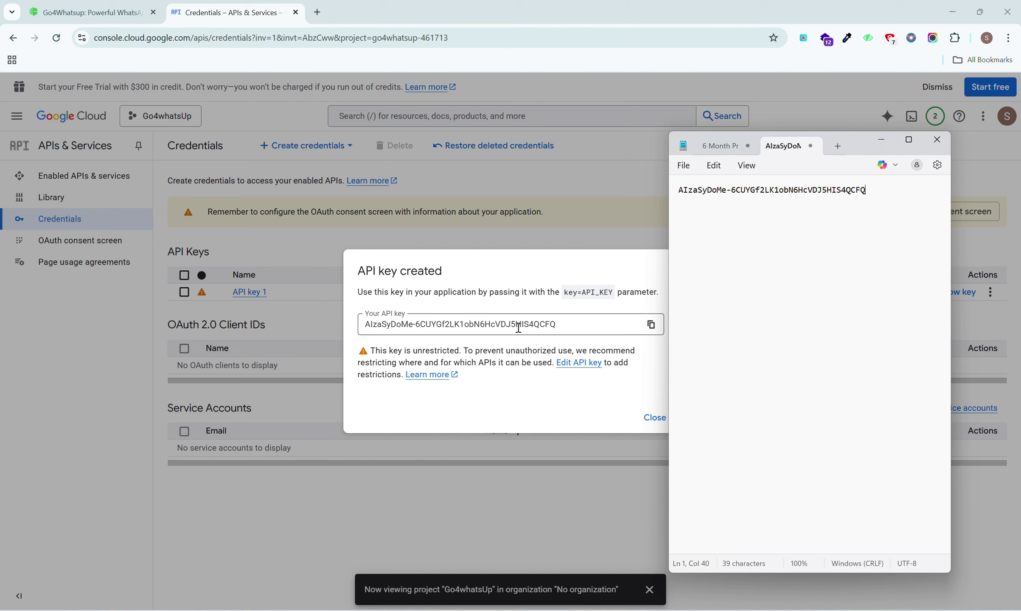
{"action": "left_click", "coordinate": [512, 361]}
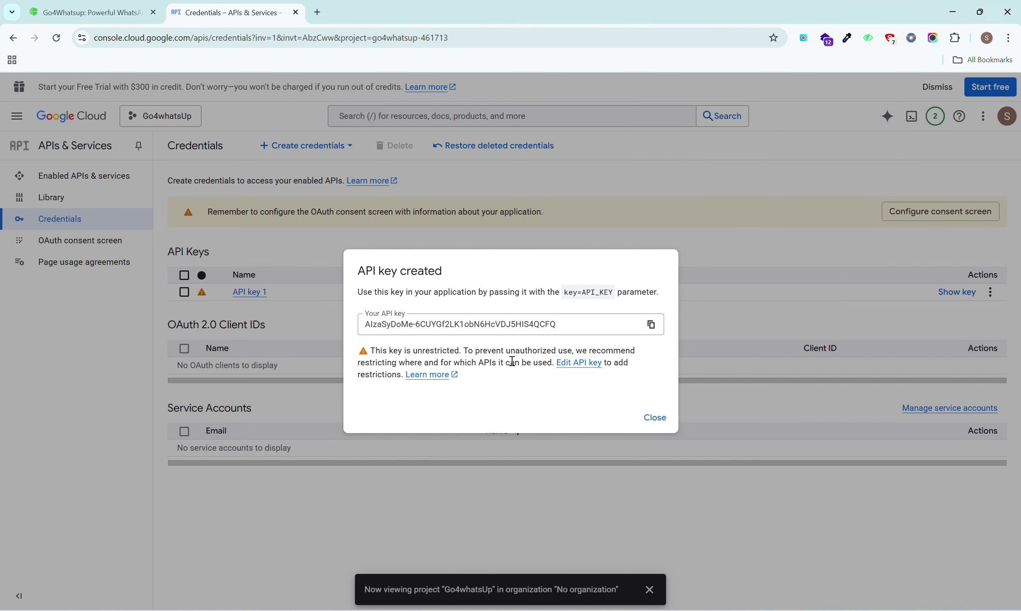
{"action": "left_click", "coordinate": [653, 417]}
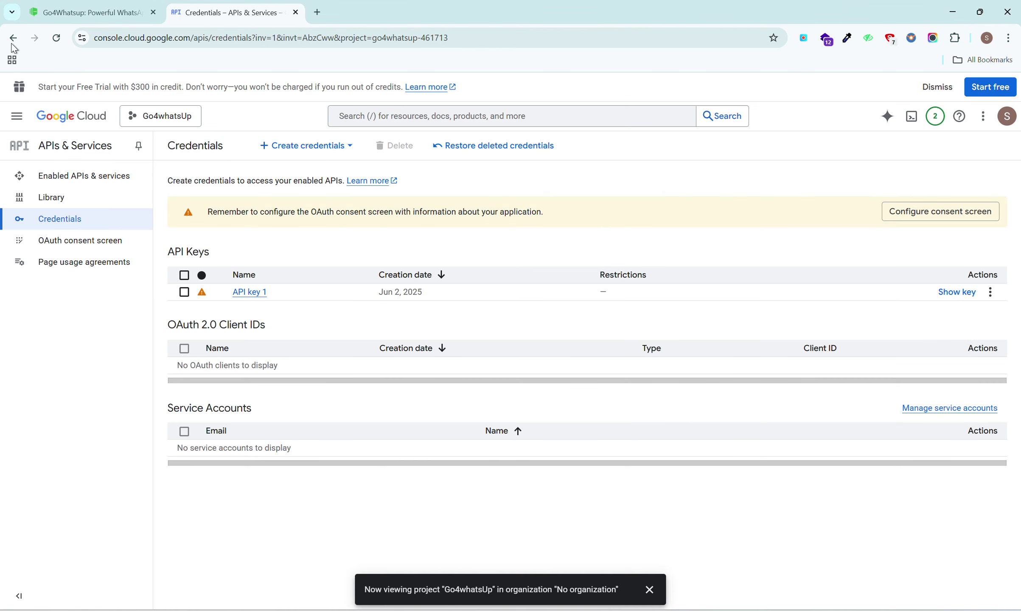
Search the API Library for "geocoding" and open the Geocoding API's product details.
{"action": "left_click", "coordinate": [26, 122]}
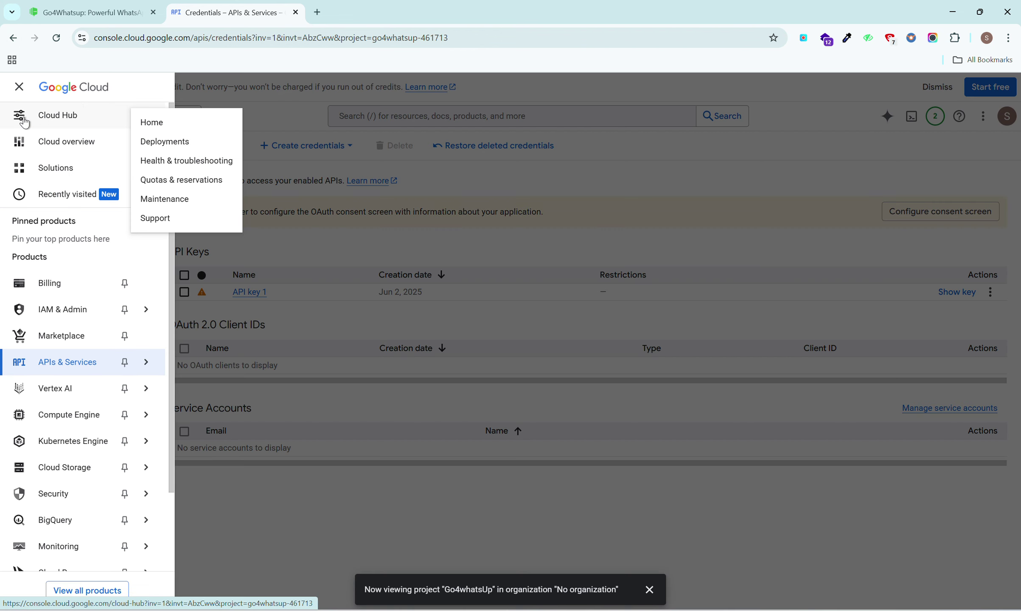
{"action": "mouse_move", "coordinate": [58, 368]}
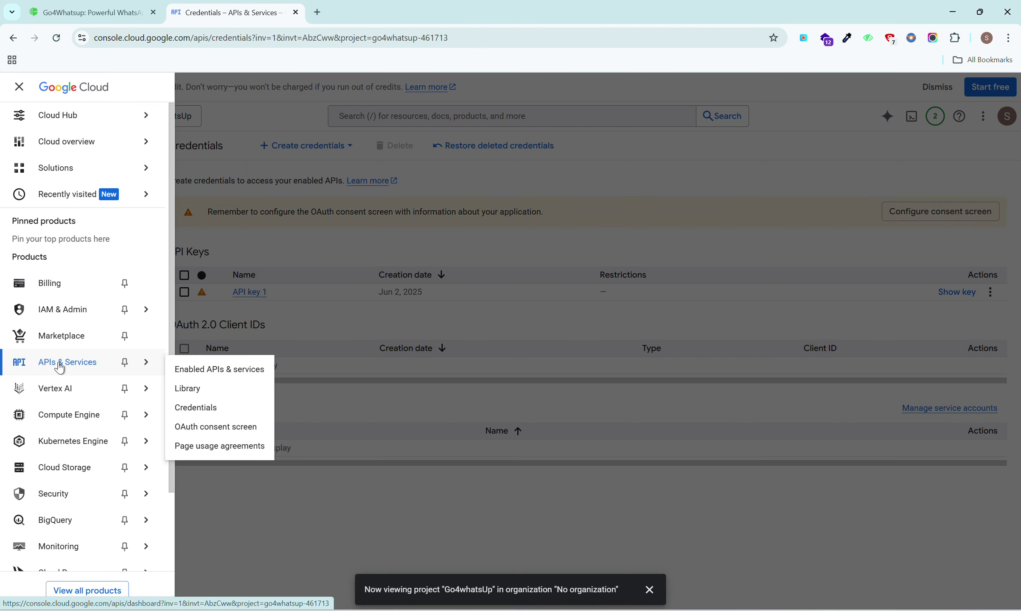
{"action": "left_click", "coordinate": [195, 396]}
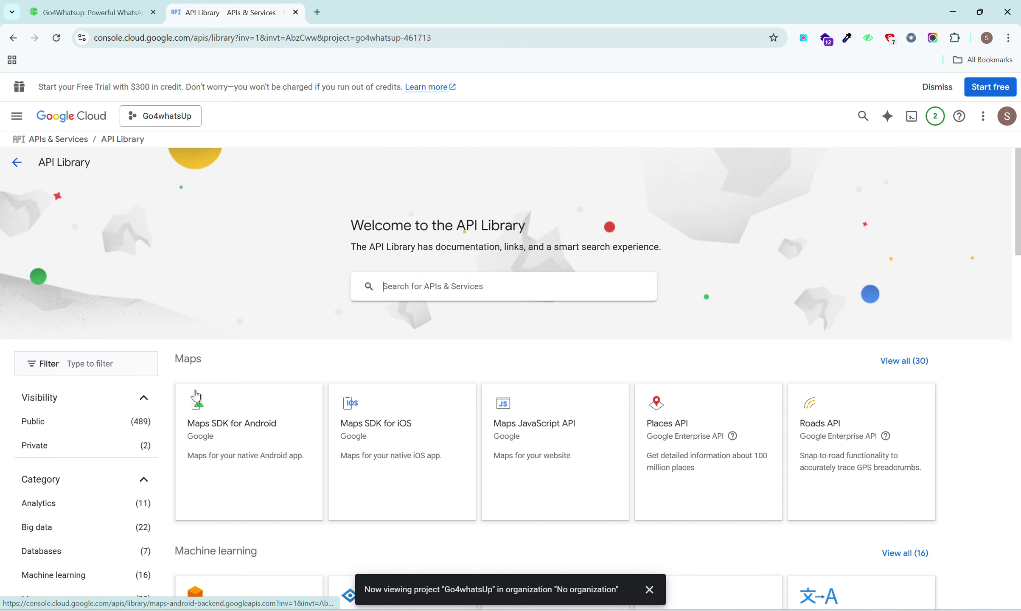
{"action": "left_click", "coordinate": [419, 288]}
{"action": "type", "text": "ge"}
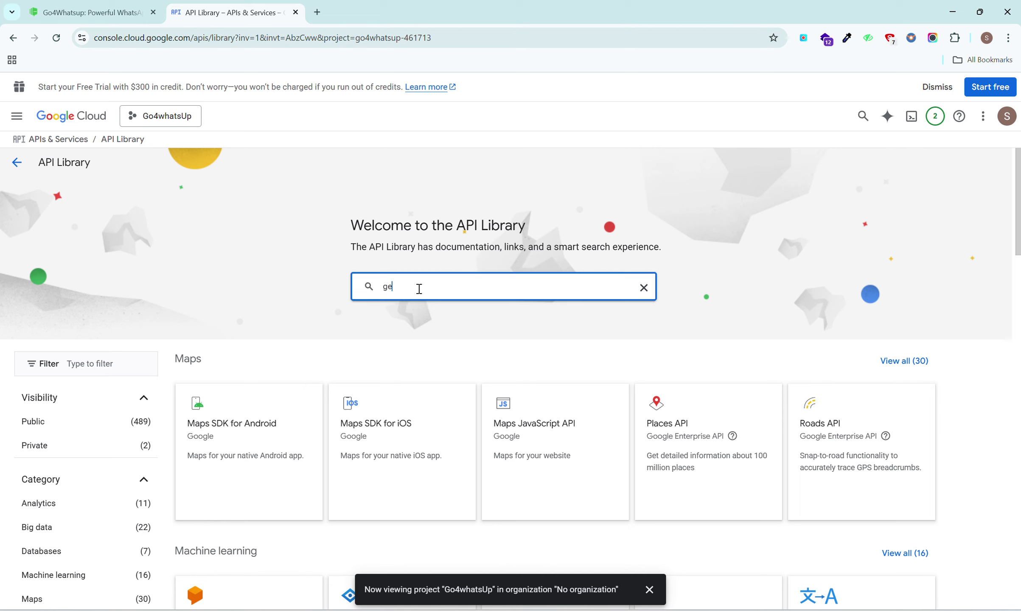
{"action": "type", "text": "ocoding"}
{"action": "key", "text": "Return"}
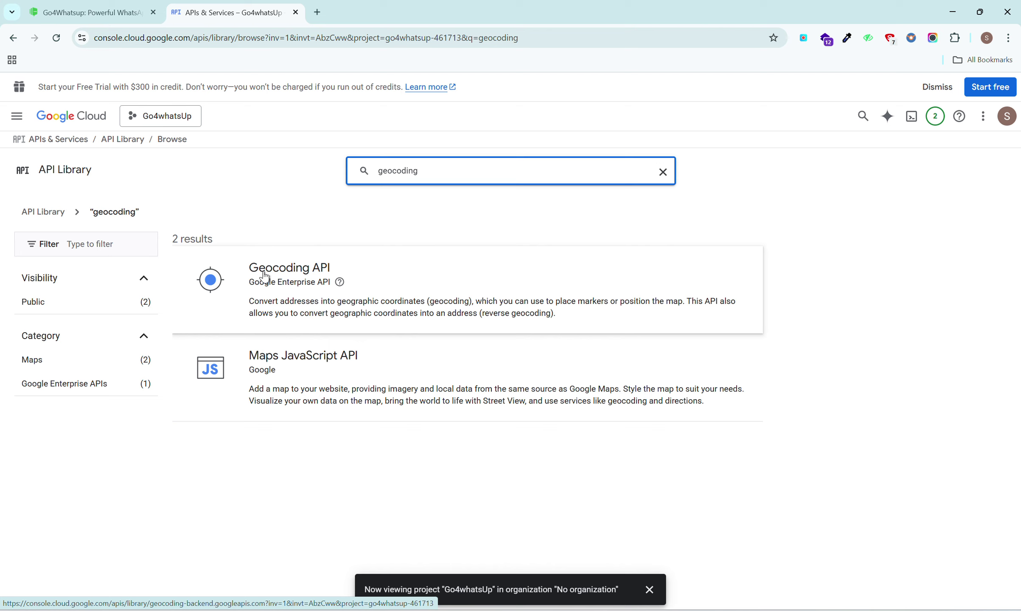
{"action": "left_click", "coordinate": [304, 275]}
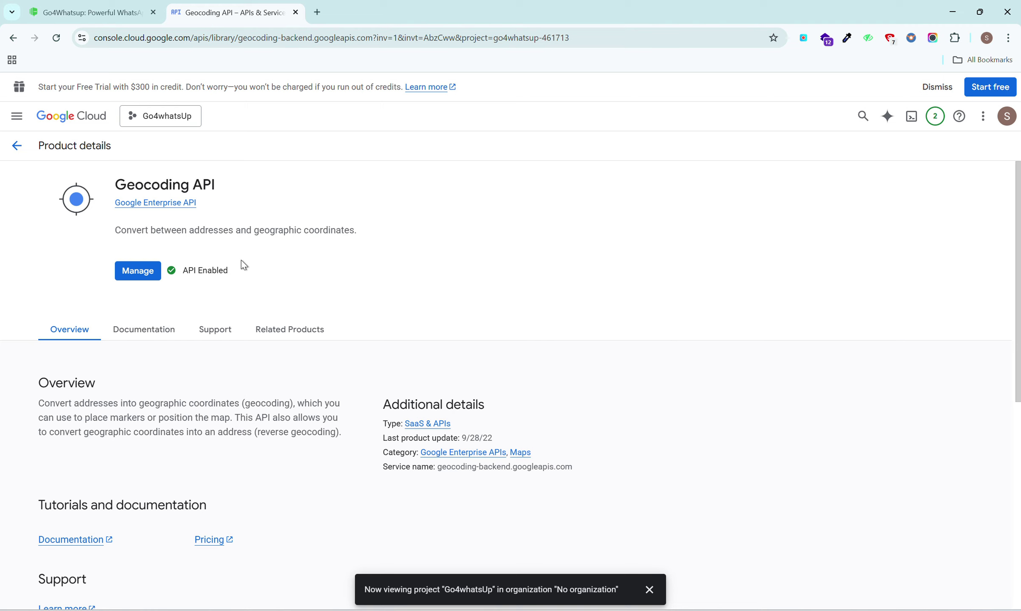
Open management of the Geocoding API and agree to the Google Maps Platform trial terms with India as the country.
{"action": "left_click", "coordinate": [151, 275]}
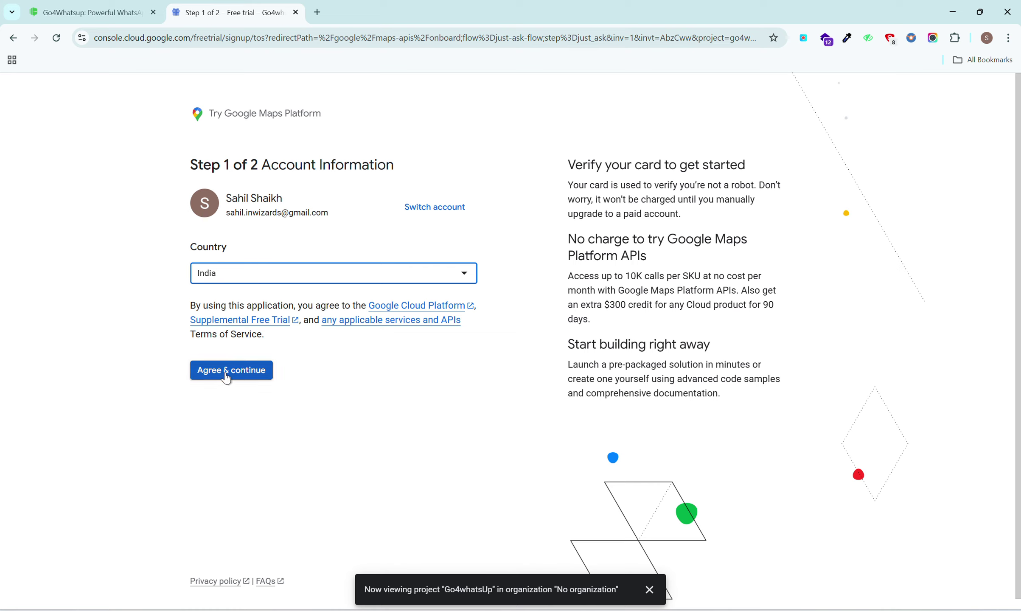
{"action": "left_click", "coordinate": [239, 376]}
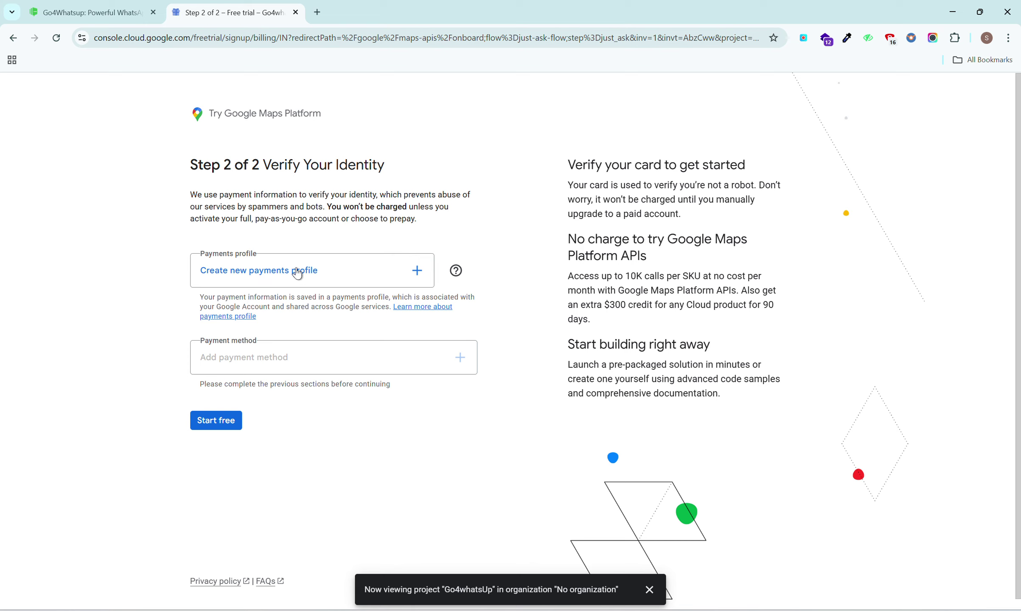
{"action": "left_click", "coordinate": [360, 272]}
{"action": "scroll", "coordinate": [426, 347], "scroll_direction": "down", "scroll_amount": 2}
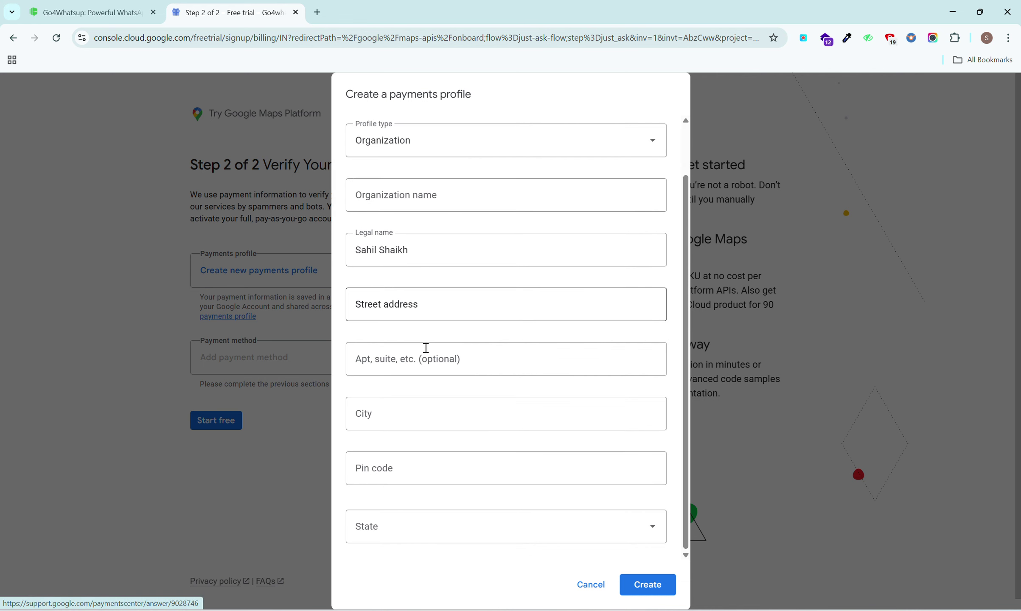
{"action": "left_click", "coordinate": [598, 584]}
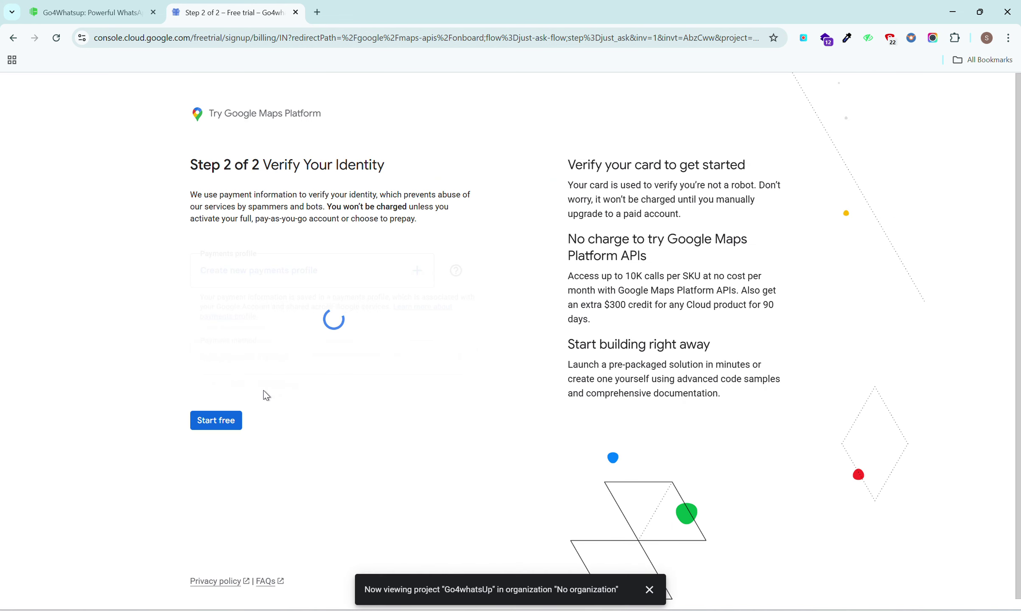